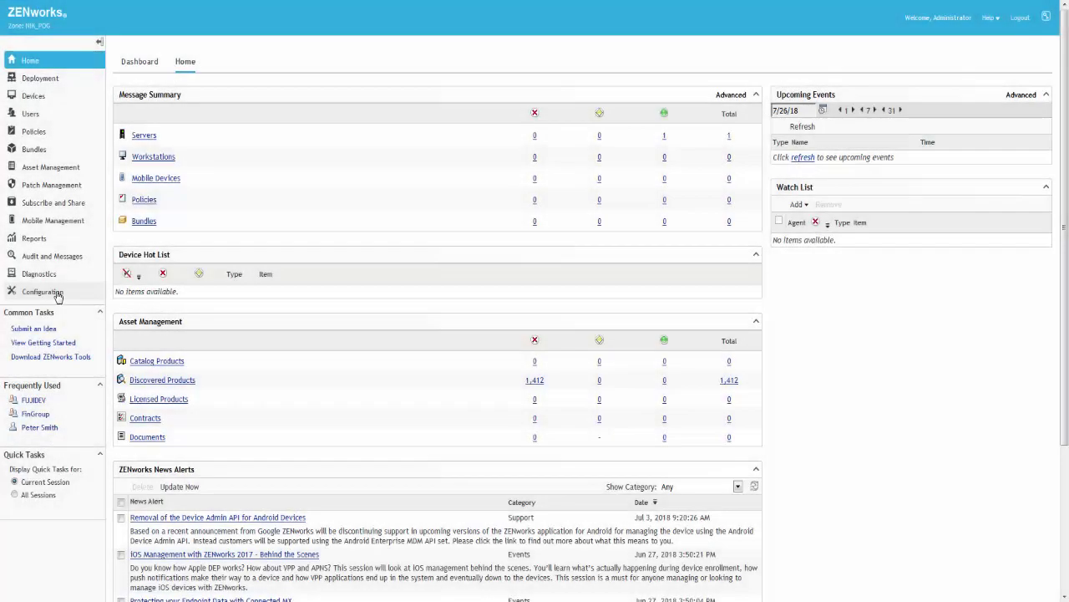
Copy the Microsoft Graph callback redirect URL from the Intune App Management configuration settings
left_click(42, 292)
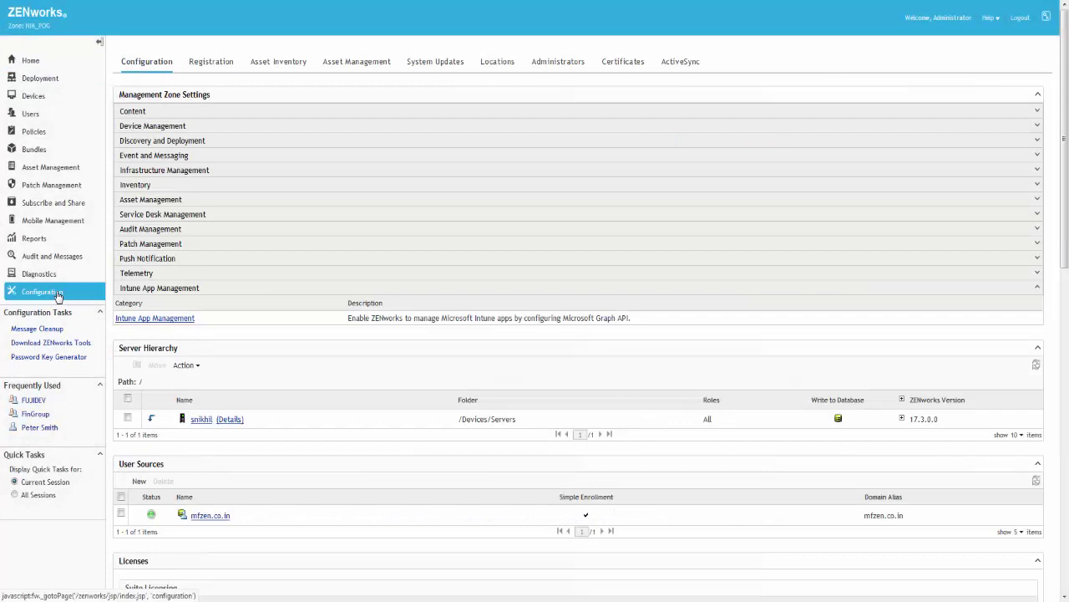
left_click(168, 321)
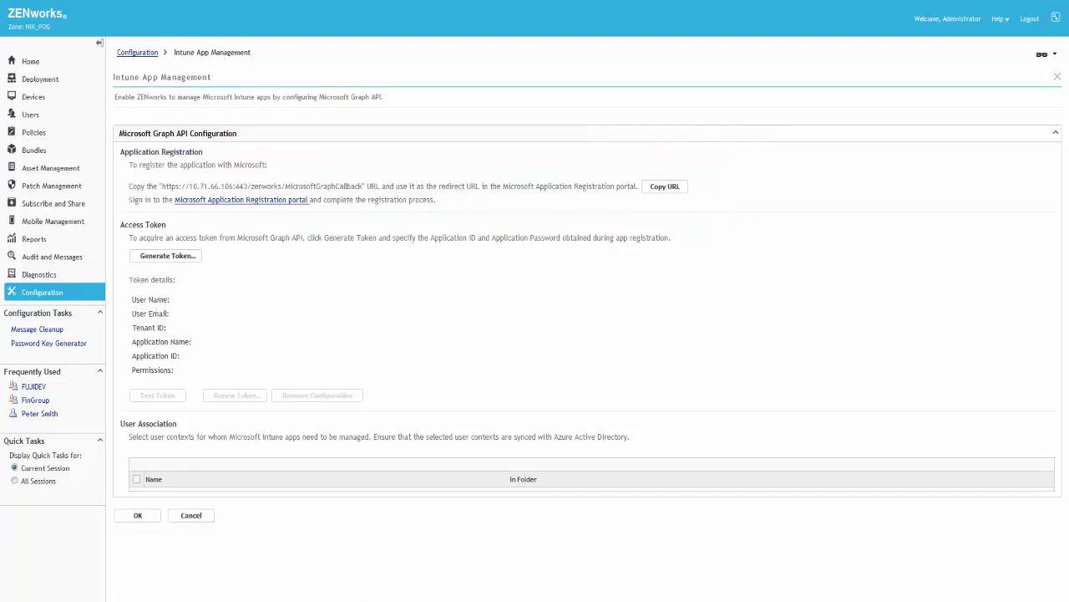
left_click(680, 190)
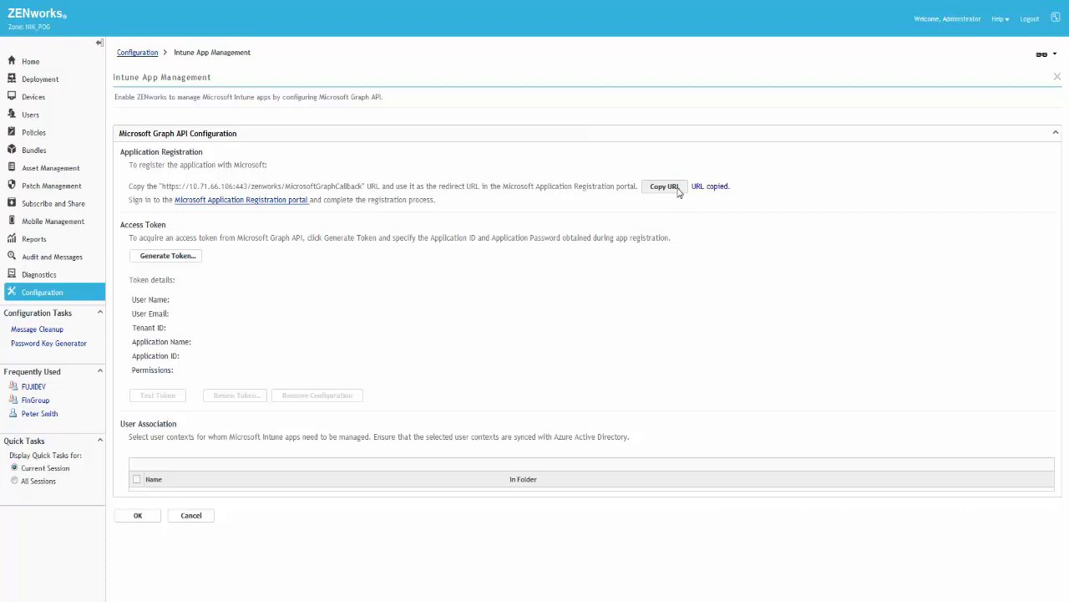
Sign in to the Microsoft Application Registration Portal and create a new app named XYZ_Corp
left_click(246, 202)
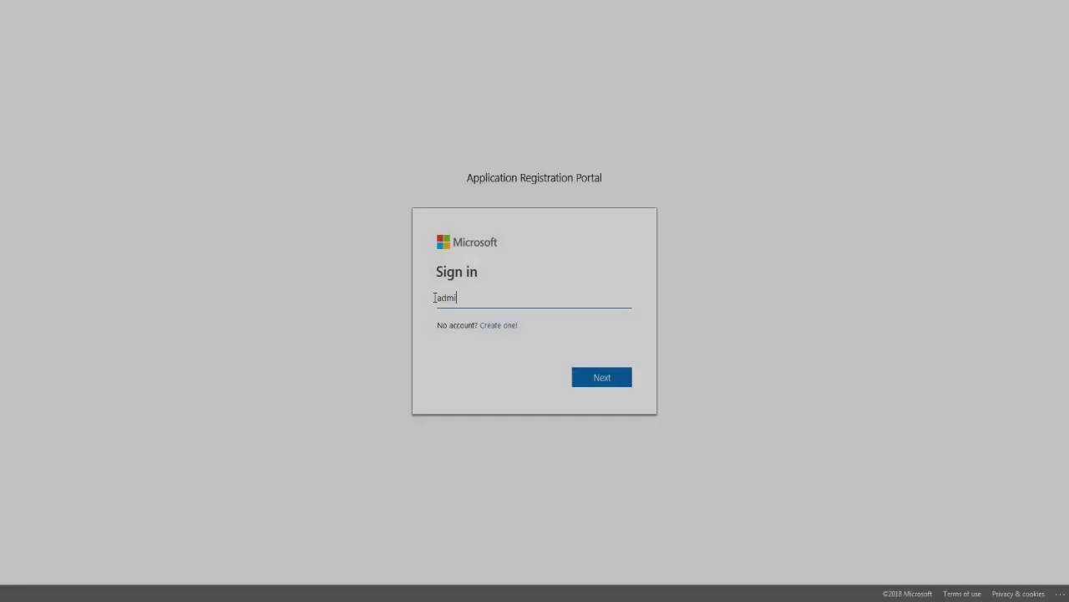
type("n@")
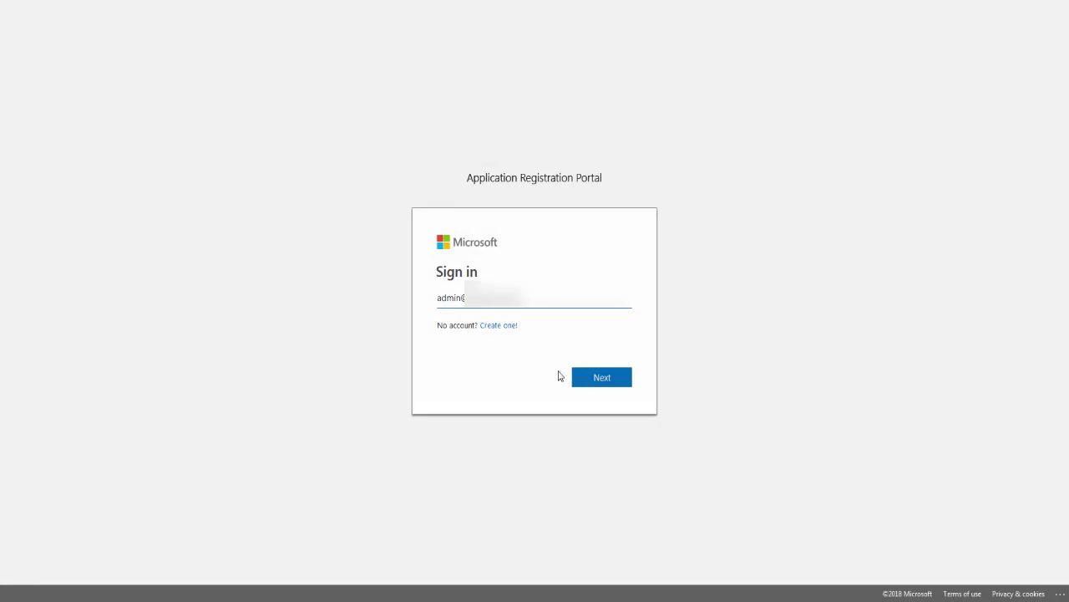
left_click(596, 376)
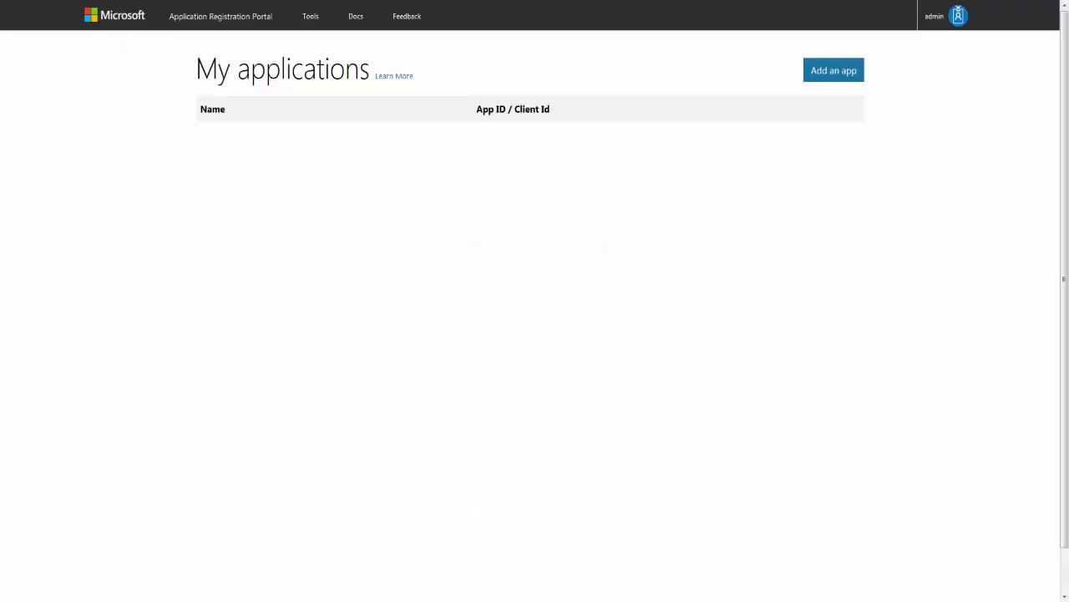
left_click(849, 73)
type("XYZ_Corp")
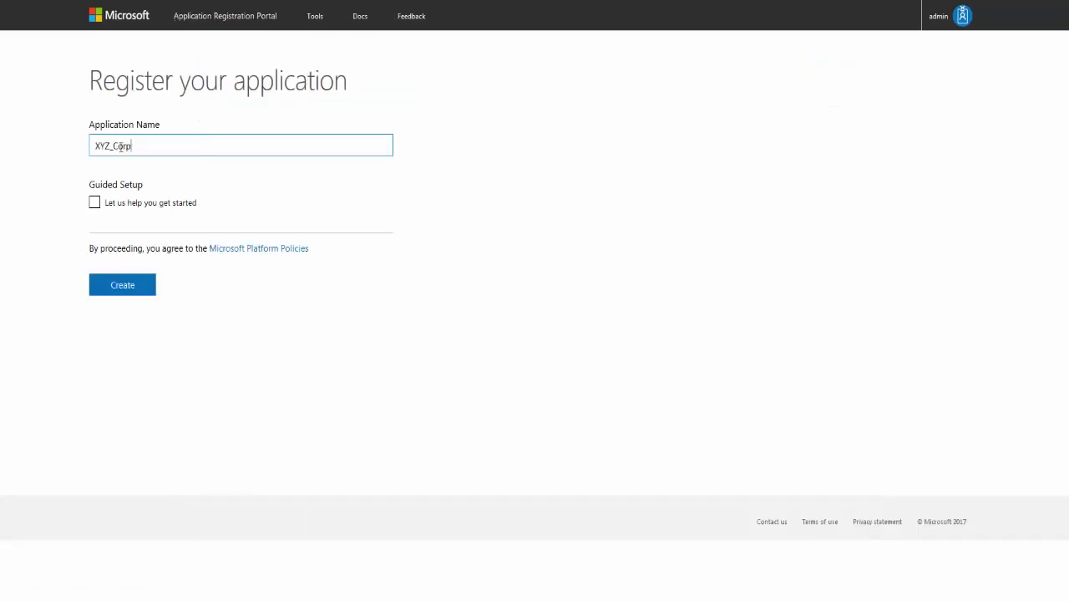
left_click(123, 286)
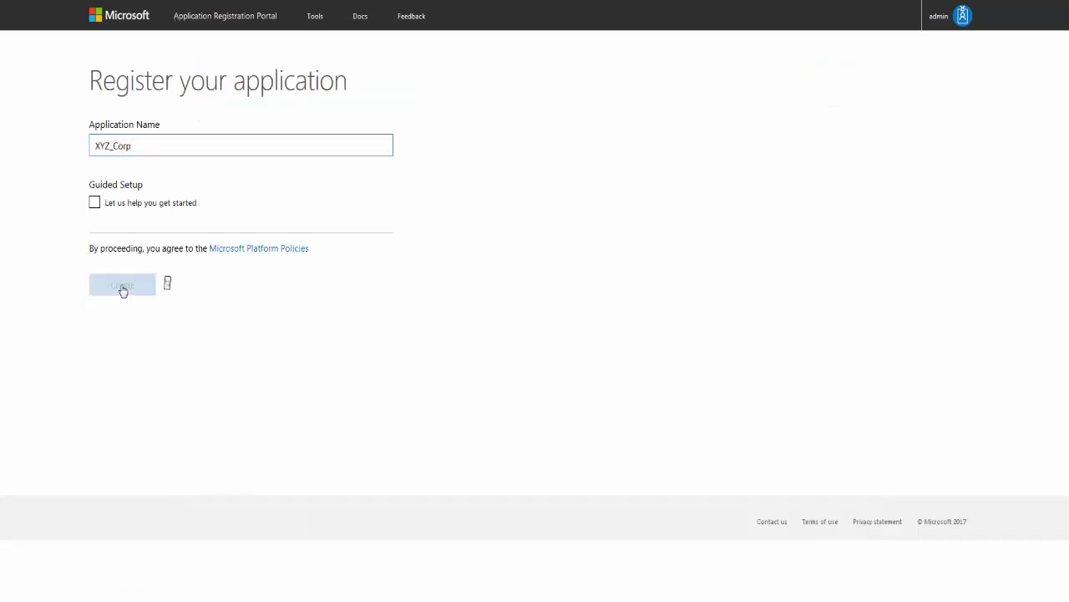
scroll(586, 294, "down", 1)
scroll(577, 300, "down", 1)
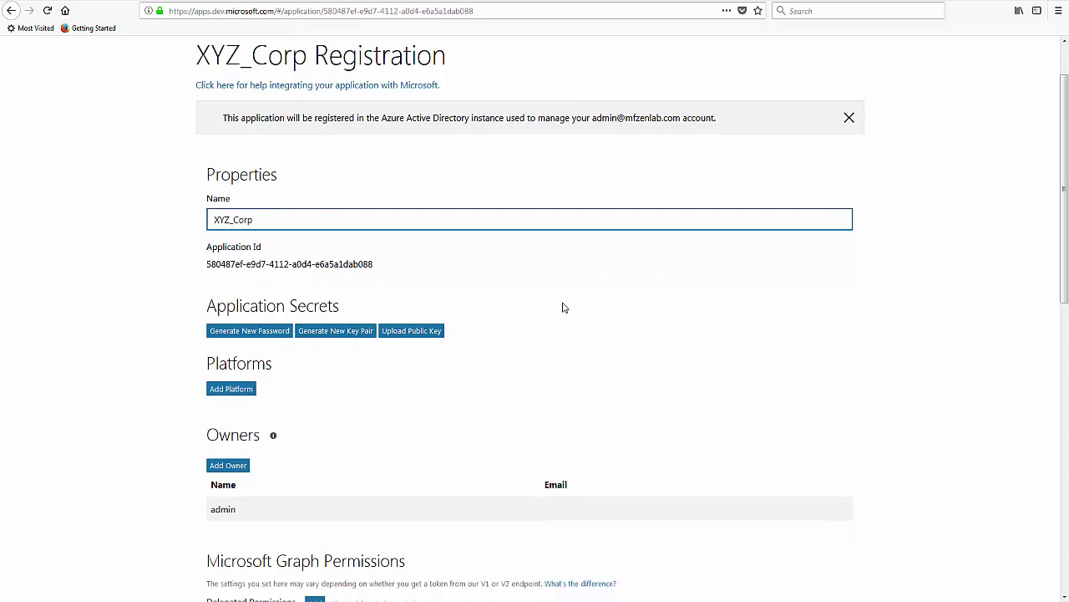
left_click(229, 393)
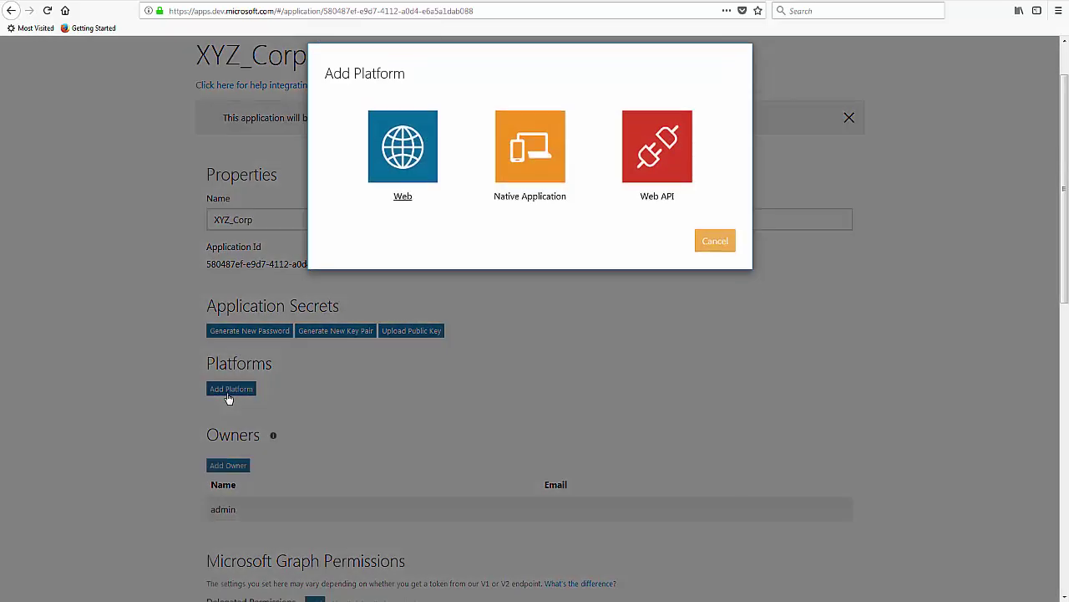
left_click(405, 155)
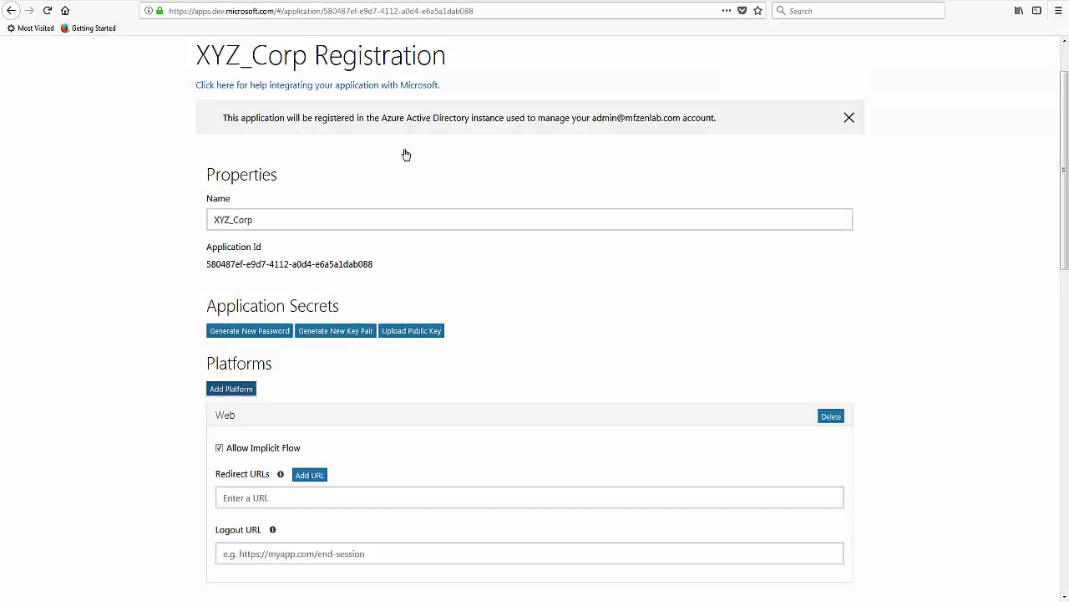
left_click(231, 497)
right_click(231, 497)
left_click(254, 411)
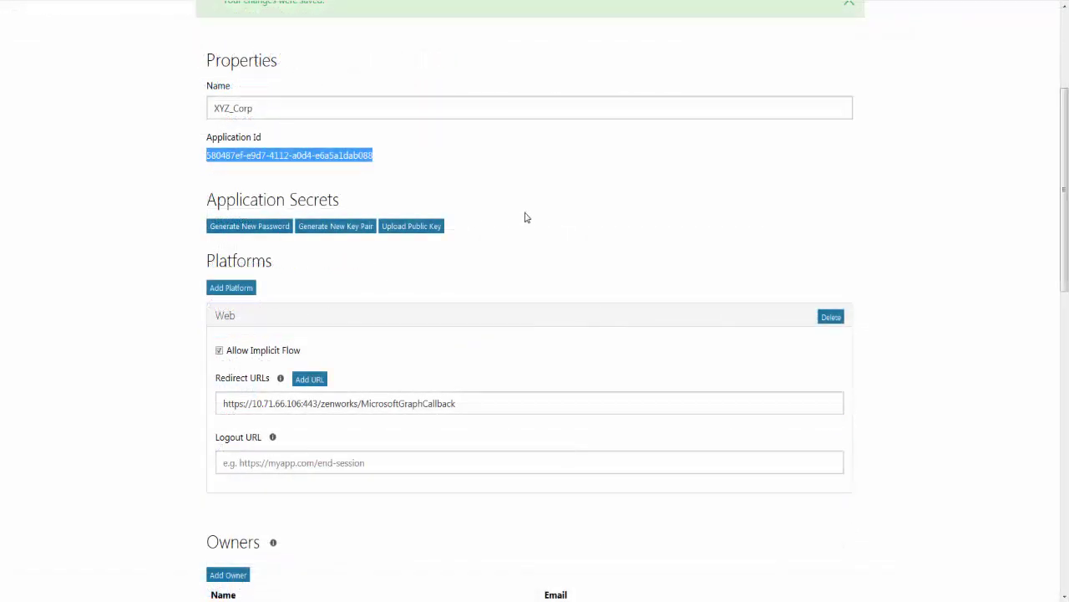
Paste the XYZ_Corp Application Id into the Notepad notes
key("alt+Tab")
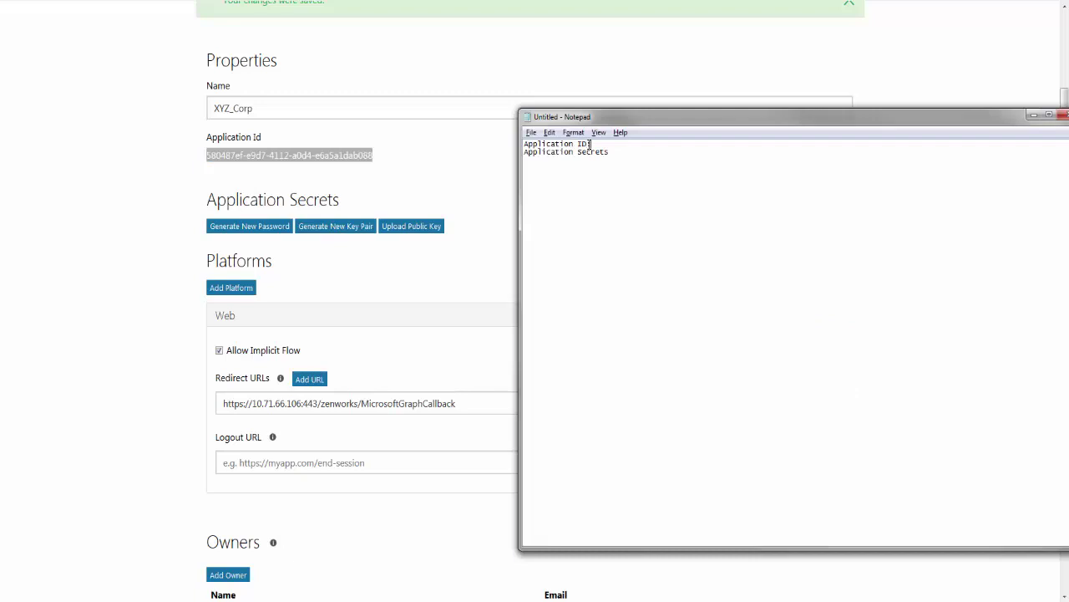
type("580487ef-e9d7-4112-a0d4-e6a5a1dab088")
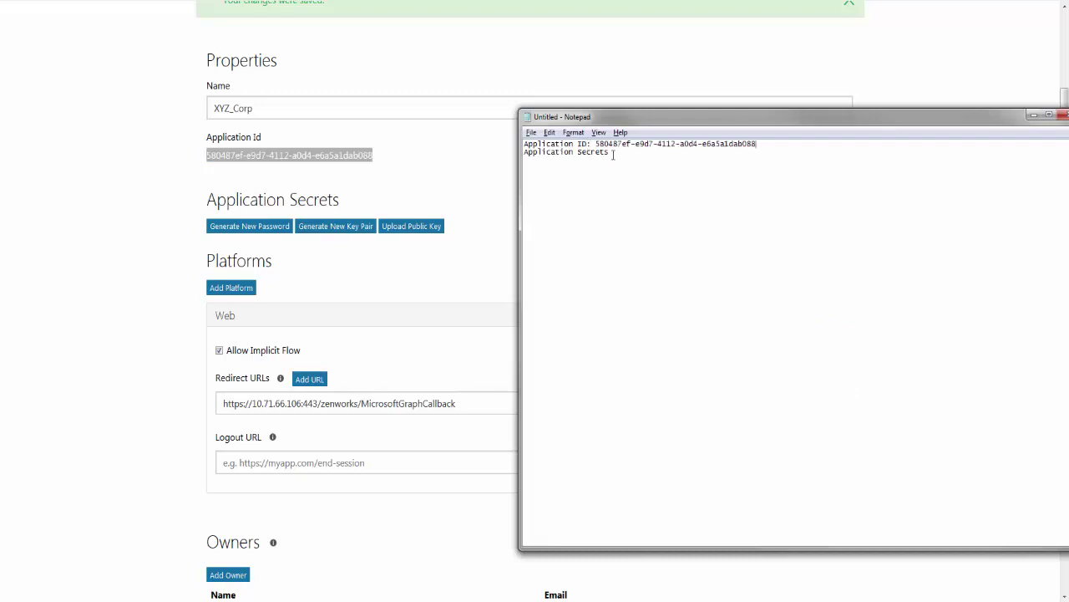
key("alt+Tab")
Generate a new application password, record it in Notepad, and save the registration
left_click(275, 226)
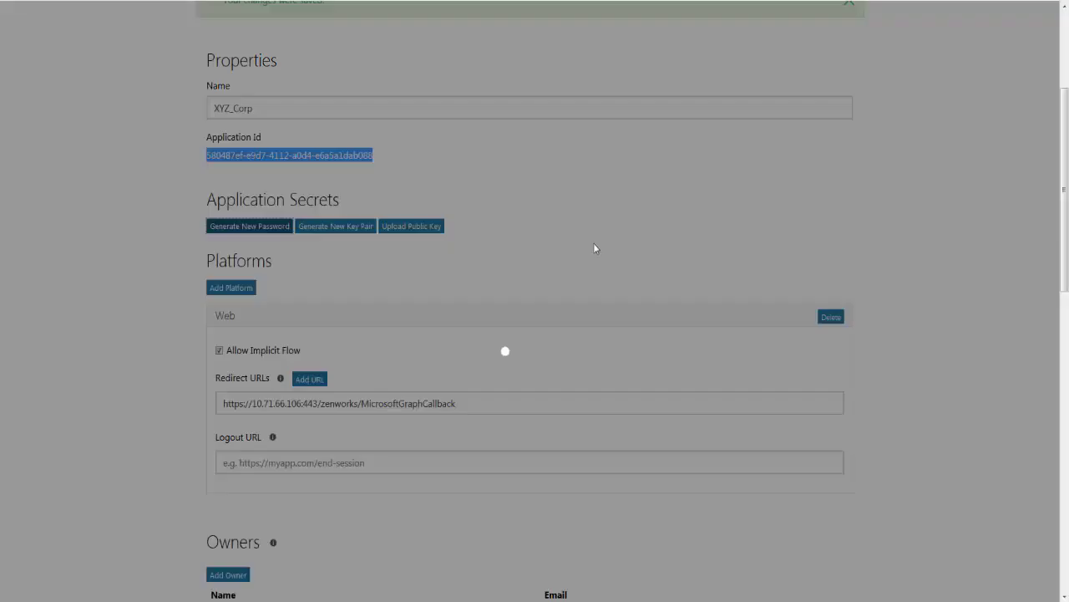
left_click_drag(533, 126, 420, 126)
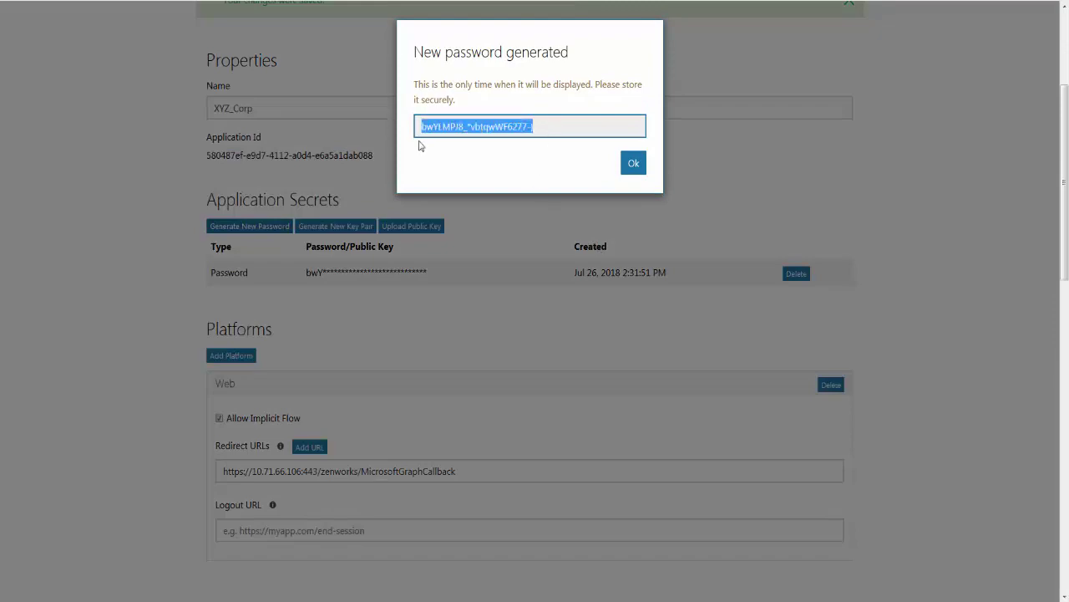
left_click(633, 163)
key("alt+Tab")
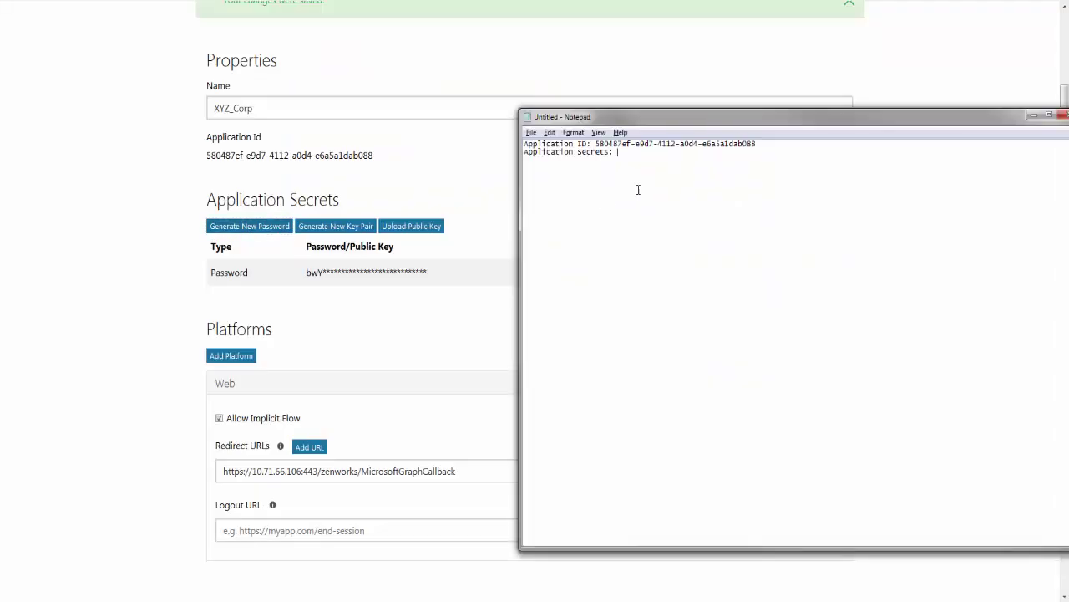
key("ctrl+v")
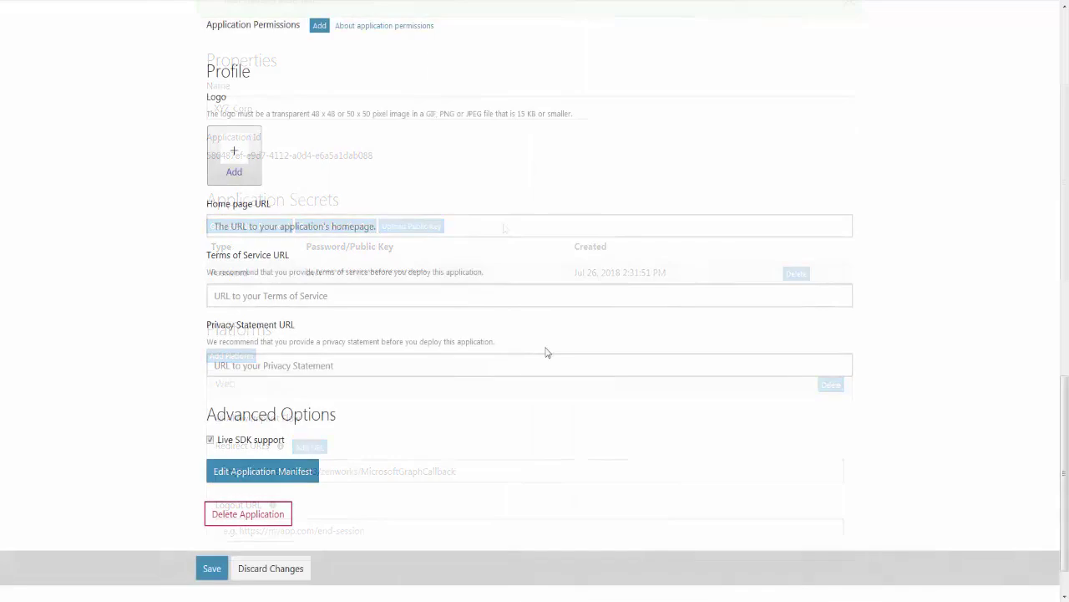
left_click(212, 568)
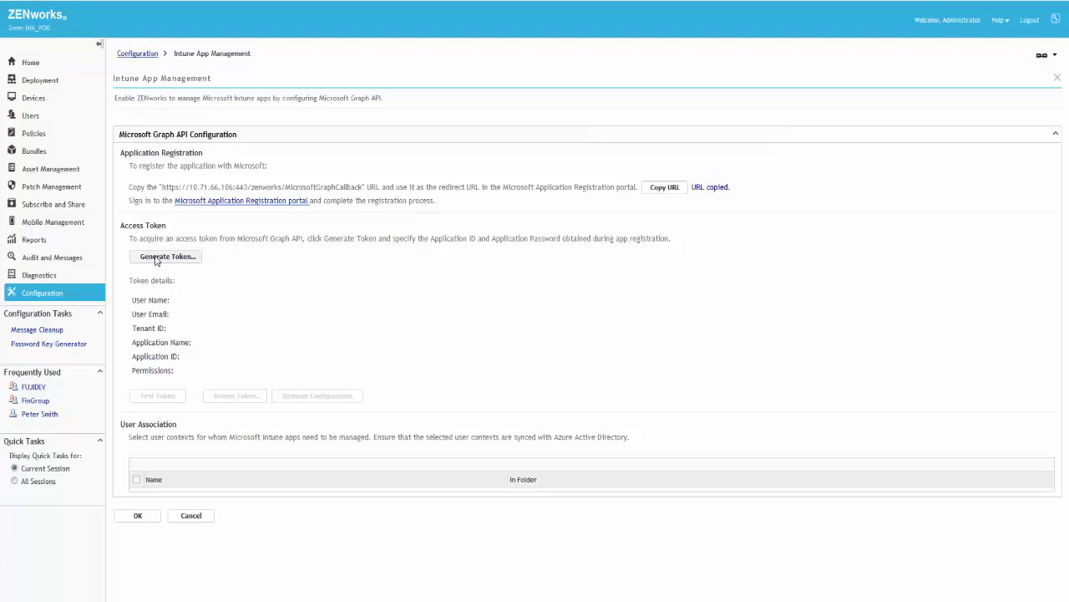
Request a Graph API token by entering the XYZ_Corp Application ID and password
left_click(158, 256)
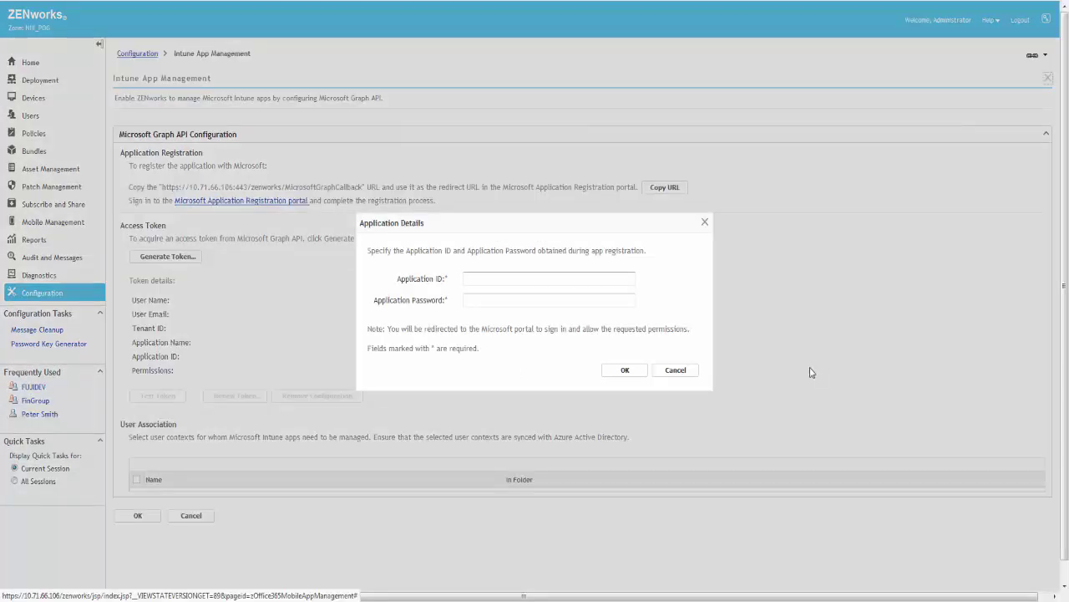
left_click(549, 279)
left_click(556, 358)
left_click(623, 371)
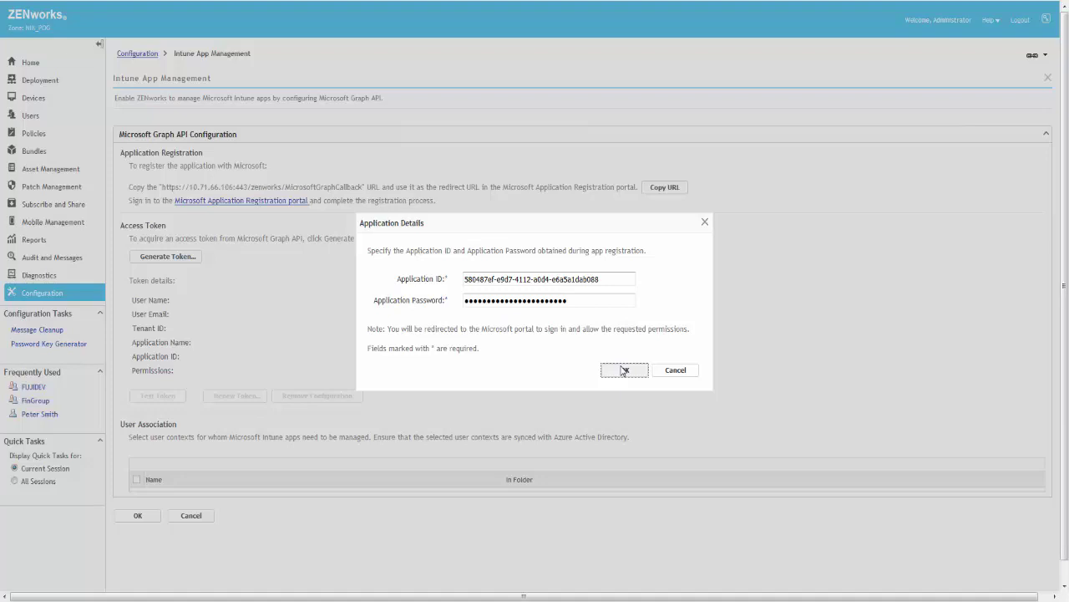
left_click(624, 370)
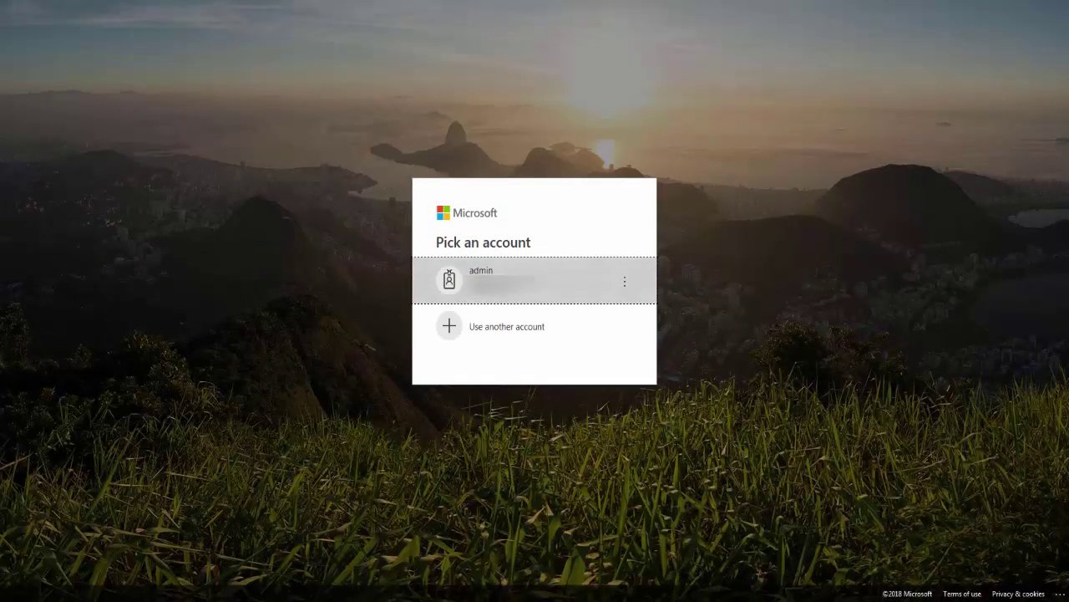
Sign in as the administrator and accept the permissions XYZ_Corp requests
left_click(497, 299)
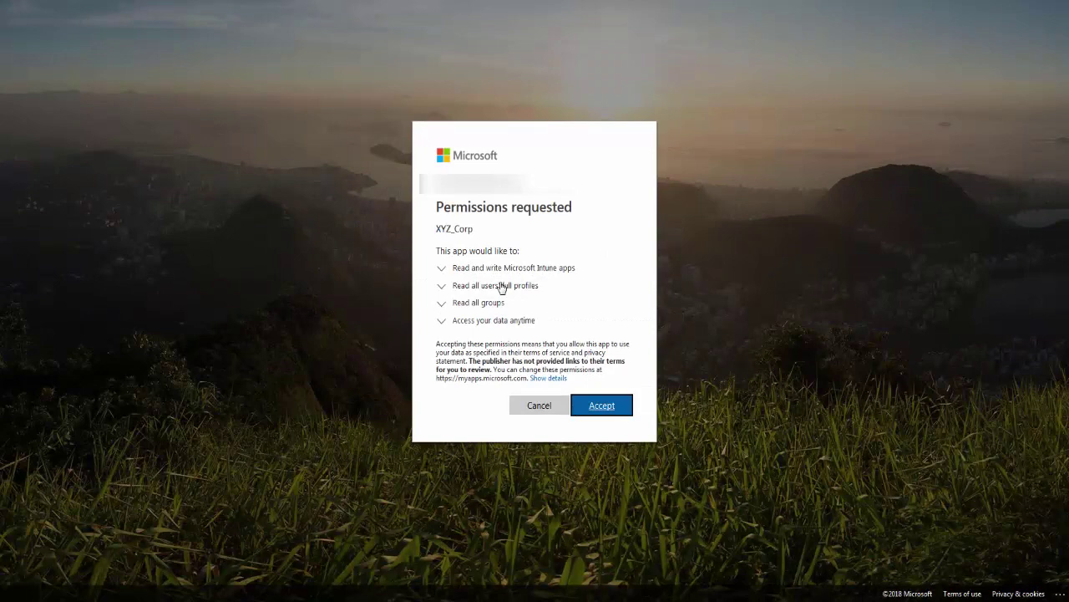
left_click(609, 412)
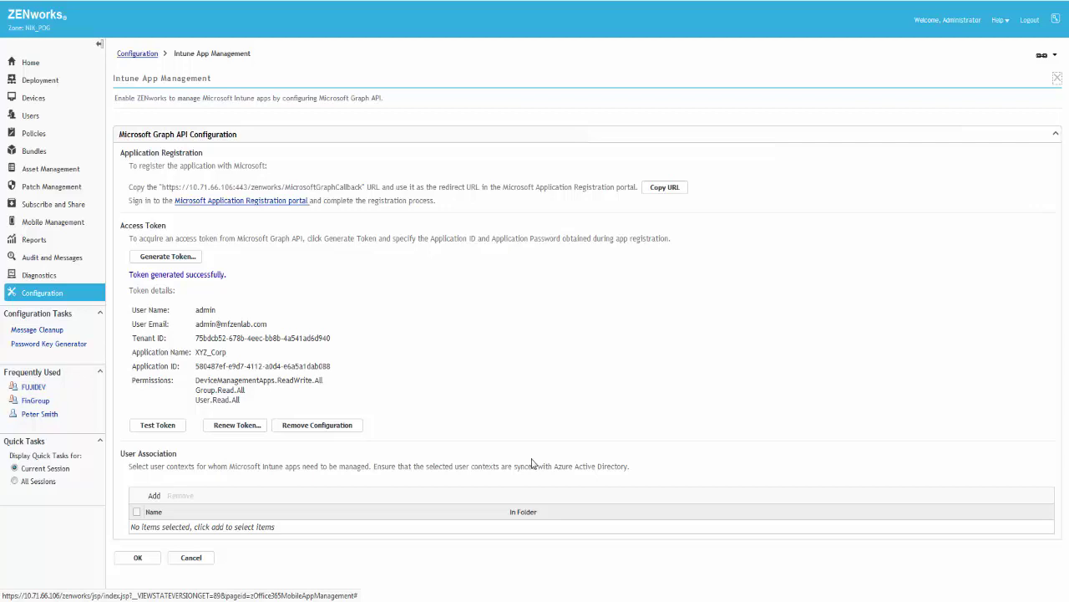
Add the mfzen.co.in folder from /Users as a User Association context
left_click(154, 497)
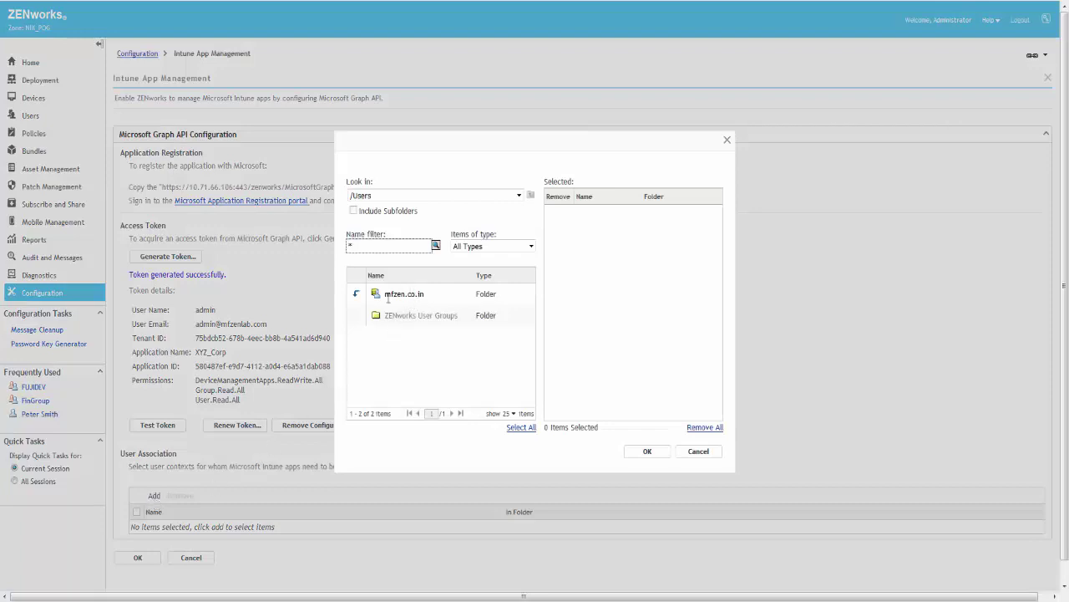
left_click(356, 295)
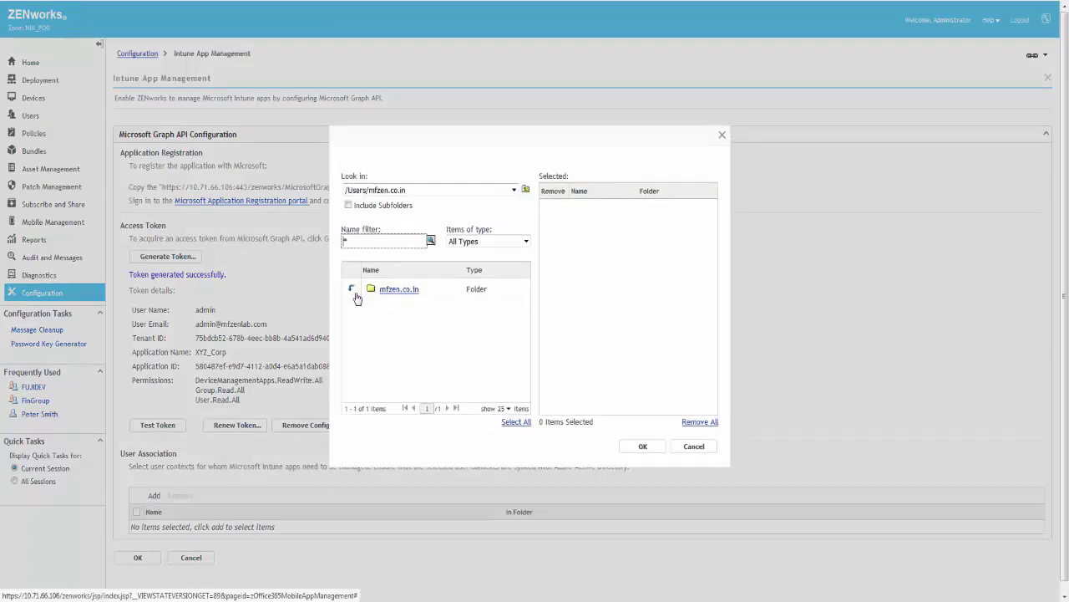
left_click(390, 293)
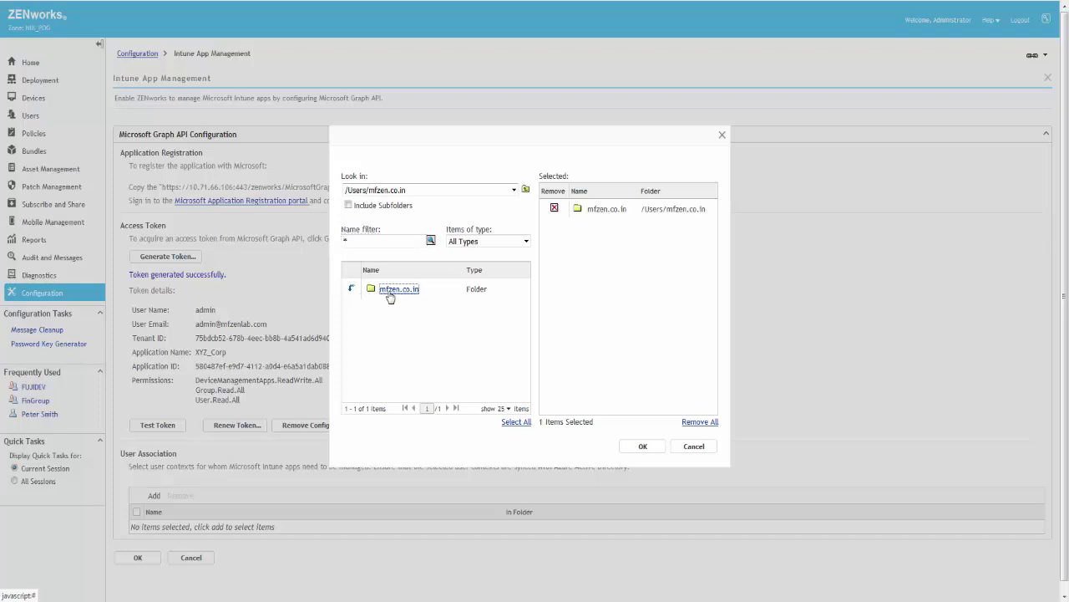
left_click(642, 446)
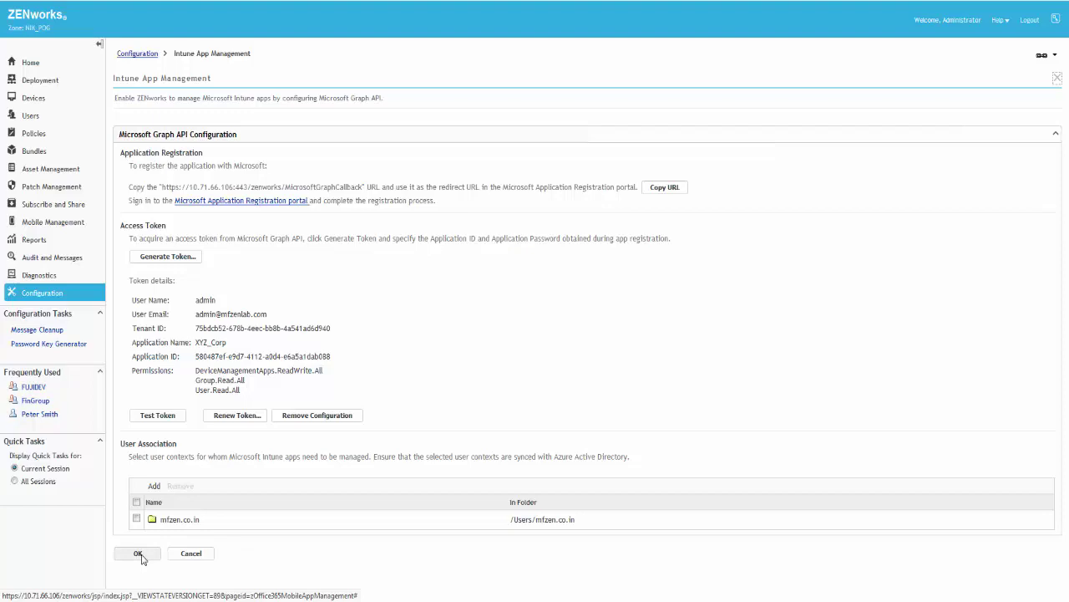
Save the Intune App Management settings and return to Management Zone Settings
left_click(139, 554)
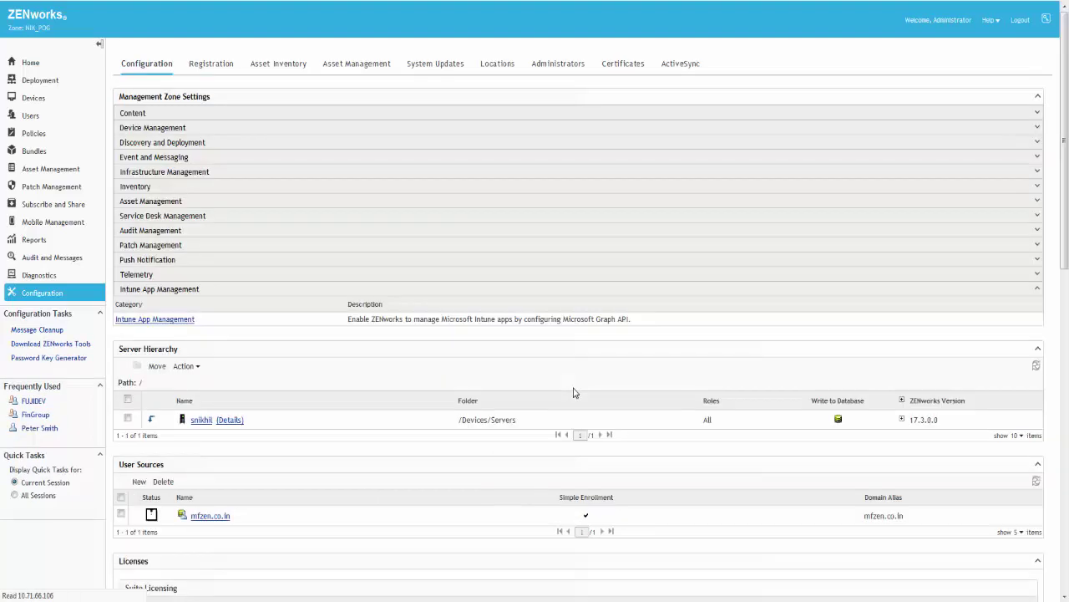